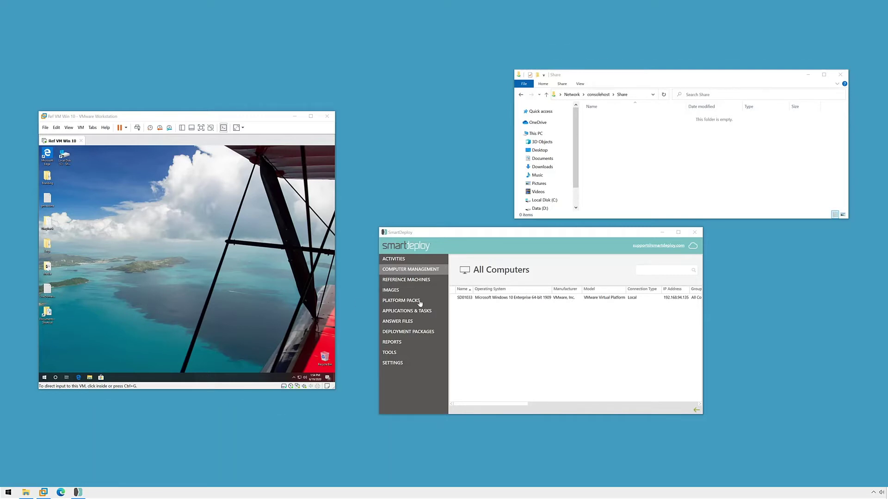
Start a user state capture for SD01033, saving the capture to the local network
{"action": "left_click", "coordinate": [682, 139]}
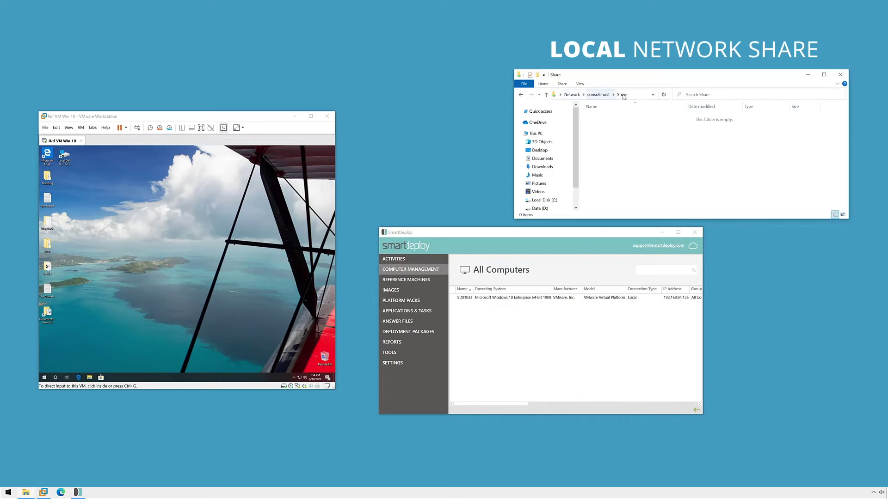
{"action": "left_click", "coordinate": [499, 341]}
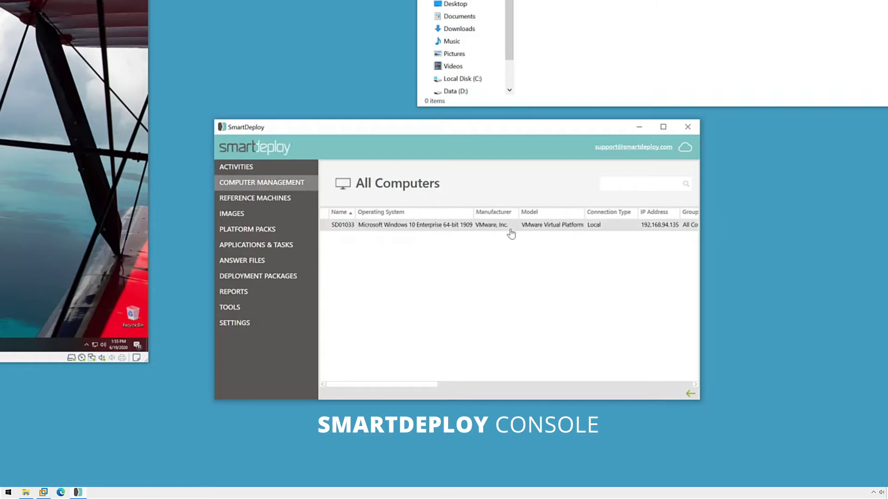
{"action": "left_click", "coordinate": [446, 232]}
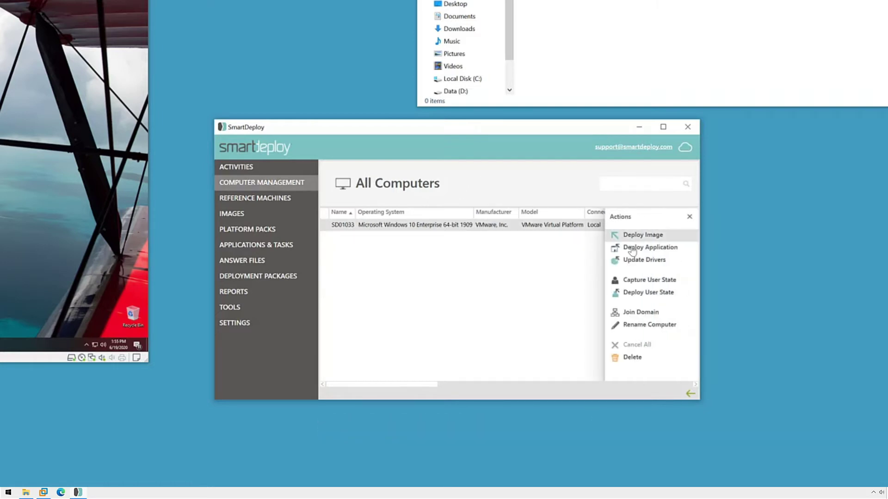
{"action": "left_click", "coordinate": [678, 283]}
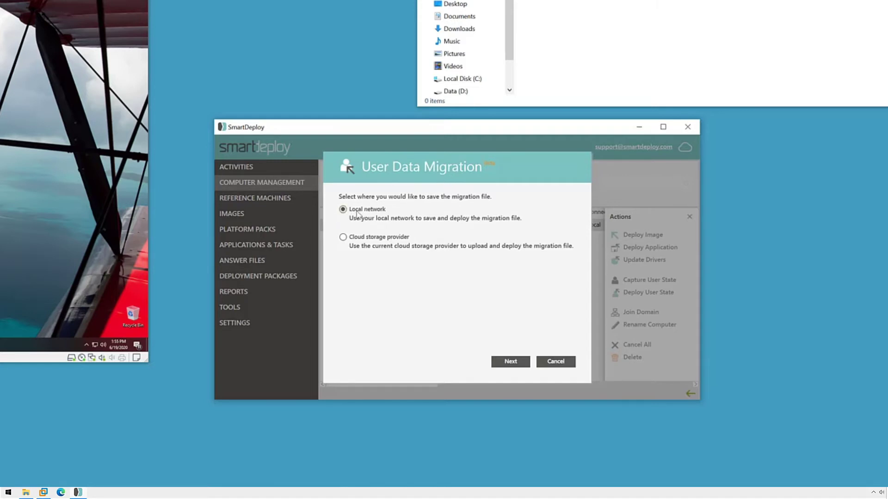
{"action": "left_click", "coordinate": [501, 364]}
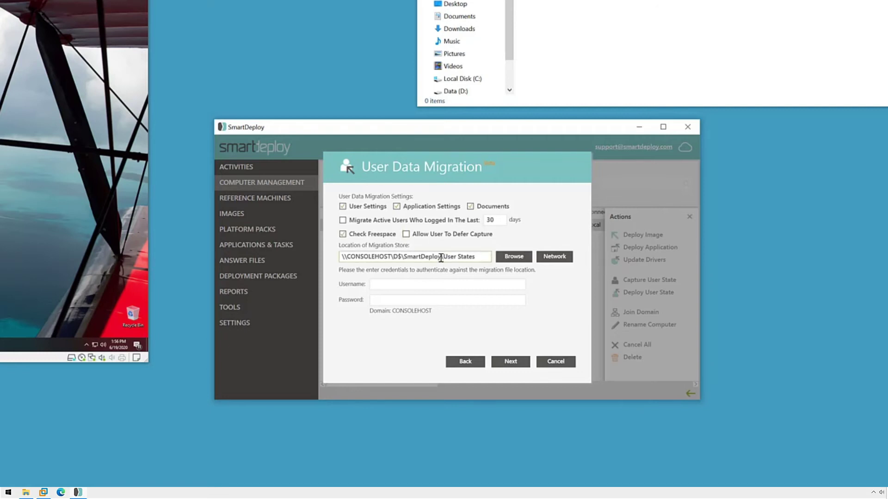
Point the migration store at \\CONSOLEHOST\Share\User States and enter the share's username and password
{"action": "key", "text": "BackSpace"}
{"action": "key", "text": "BackSpace"}
{"action": "key", "text": "BackSpace"}
{"action": "key", "text": "BackSpace"}
{"action": "key", "text": "BackSpace"}
{"action": "key", "text": "BackSpace"}
{"action": "key", "text": "BackSpace"}
{"action": "key", "text": "BackSpace"}
{"action": "key", "text": "BackSpace"}
{"action": "key", "text": "BackSpace"}
{"action": "key", "text": "BackSpace"}
{"action": "key", "text": "BackSpace"}
{"action": "key", "text": "BackSpace"}
{"action": "key", "text": "BackSpace"}
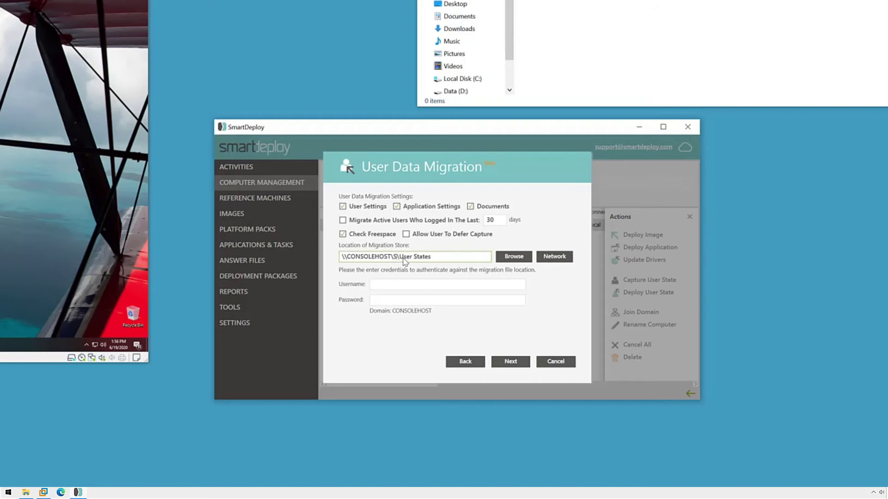
{"action": "type", "text": "Share"}
{"action": "key", "text": "Tab"}
{"action": "key", "text": "Tab"}
{"action": "key", "text": "Tab"}
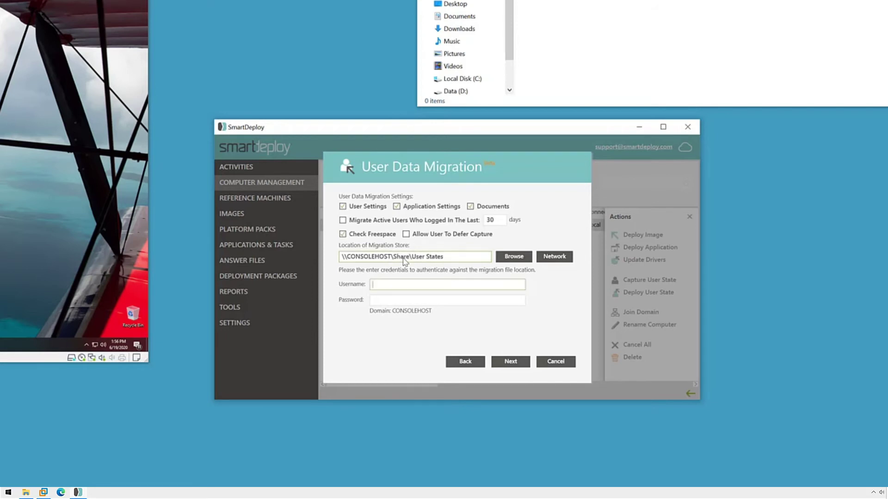
{"action": "type", "text": "consolehost\\smartdeokiy"}
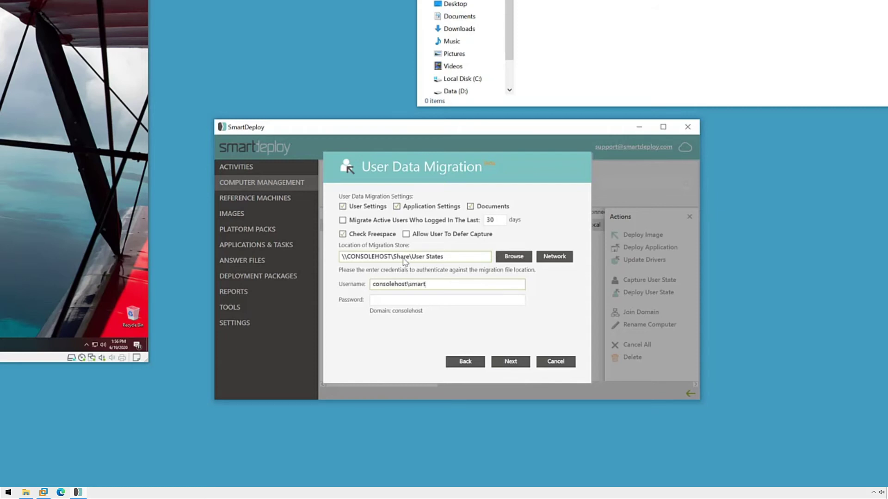
{"action": "key", "text": "BackSpace"}
{"action": "key", "text": "BackSpace"}
{"action": "key", "text": "BackSpace"}
{"action": "type", "text": "ploy"}
{"action": "key", "text": "Tab"}
{"action": "type", "text": "***********"}
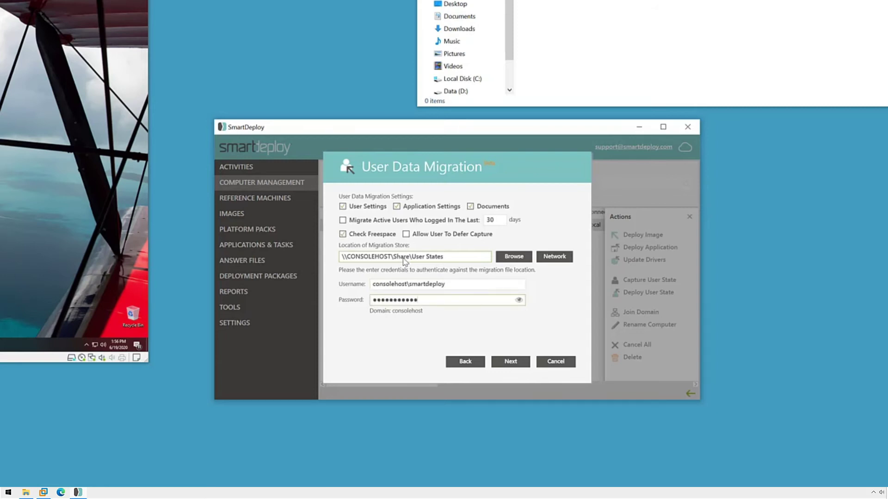
{"action": "left_click", "coordinate": [526, 362]}
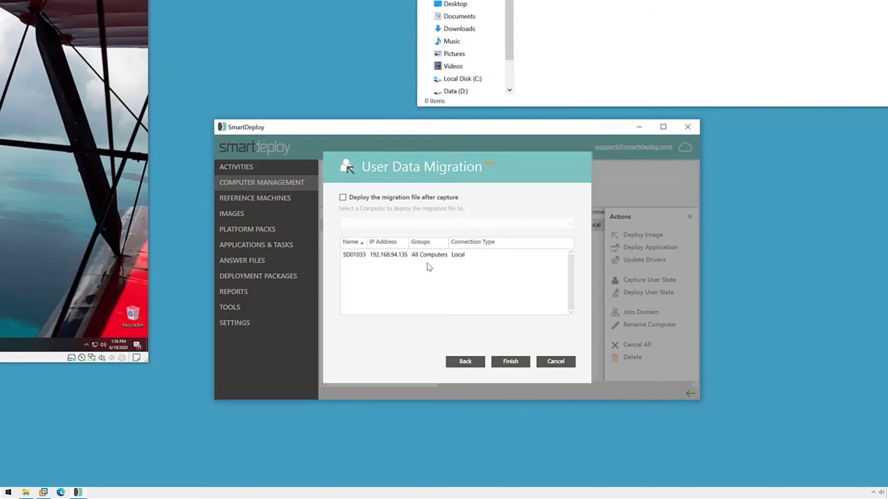
Finish the capture wizard and confirm the user state migration for SD01033
{"action": "left_click", "coordinate": [532, 362]}
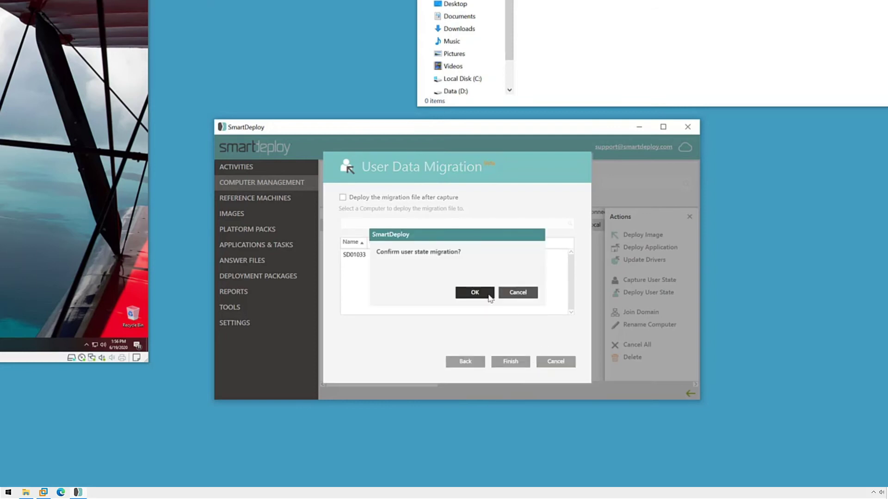
{"action": "left_click", "coordinate": [489, 296]}
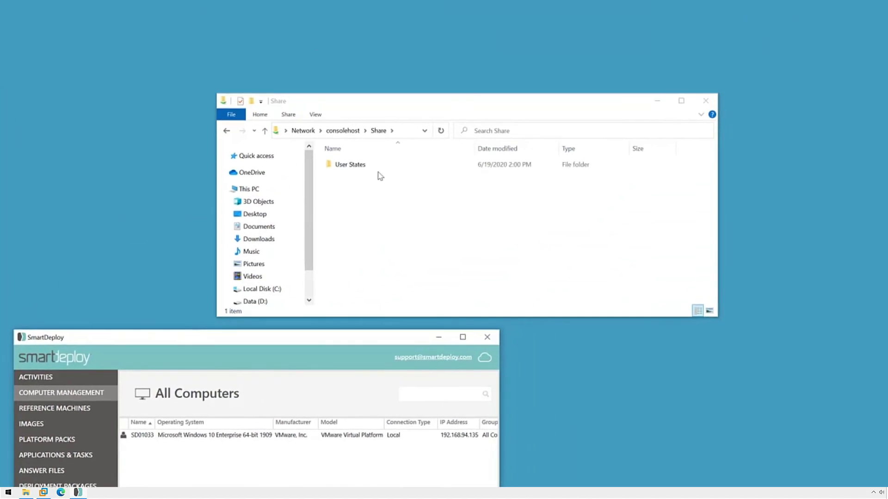
Browse into User States\SD01033\USMT on the share to verify USMT.MIG was saved
{"action": "double_click", "coordinate": [363, 167]}
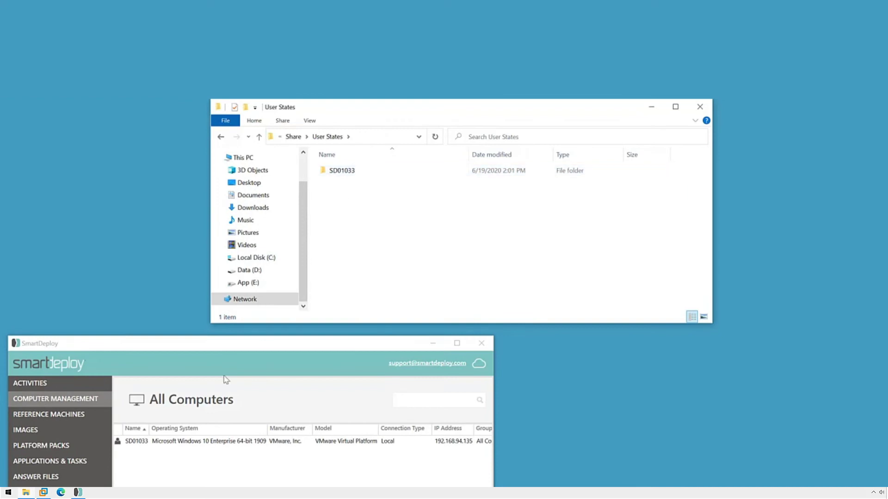
{"action": "double_click", "coordinate": [353, 176]}
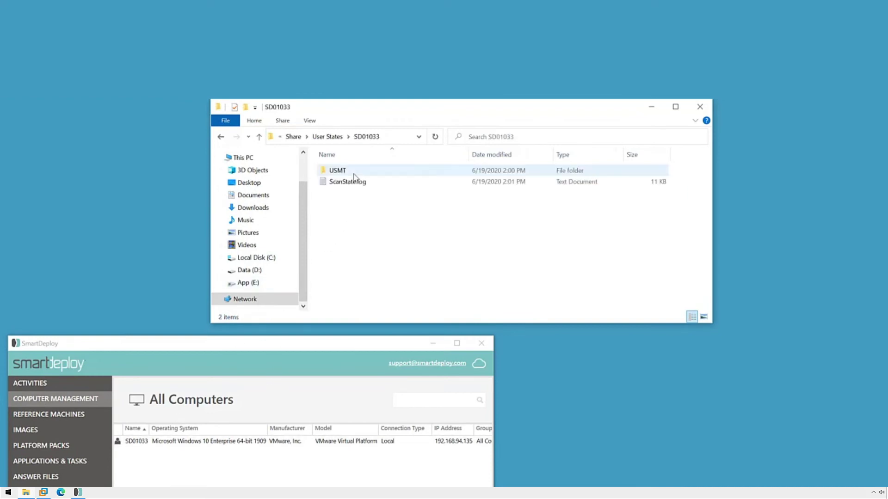
{"action": "double_click", "coordinate": [348, 173]}
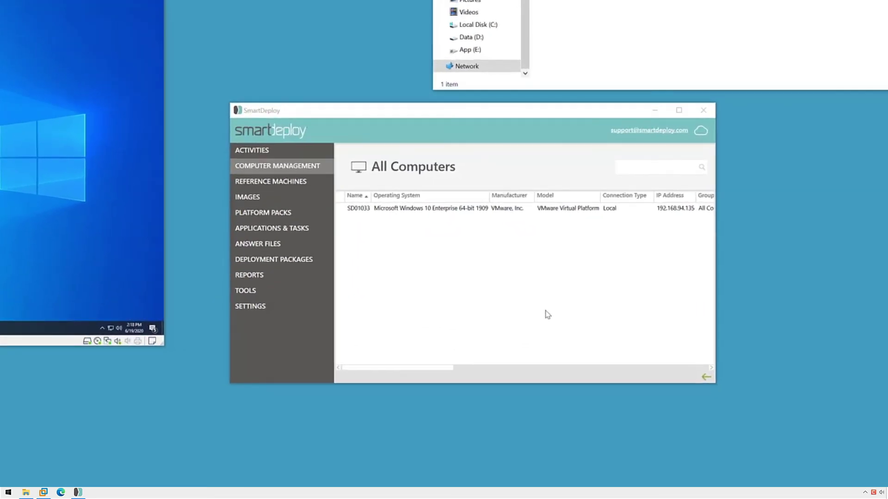
Start Deploy User State for SD01033 with the migration path set to \\CONSOLEHOST\share\User States
{"action": "left_click", "coordinate": [402, 213]}
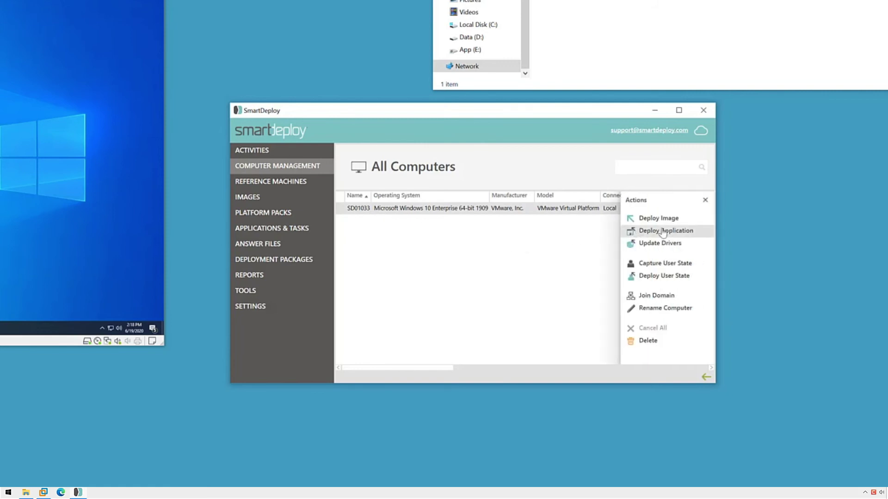
{"action": "left_click", "coordinate": [644, 280]}
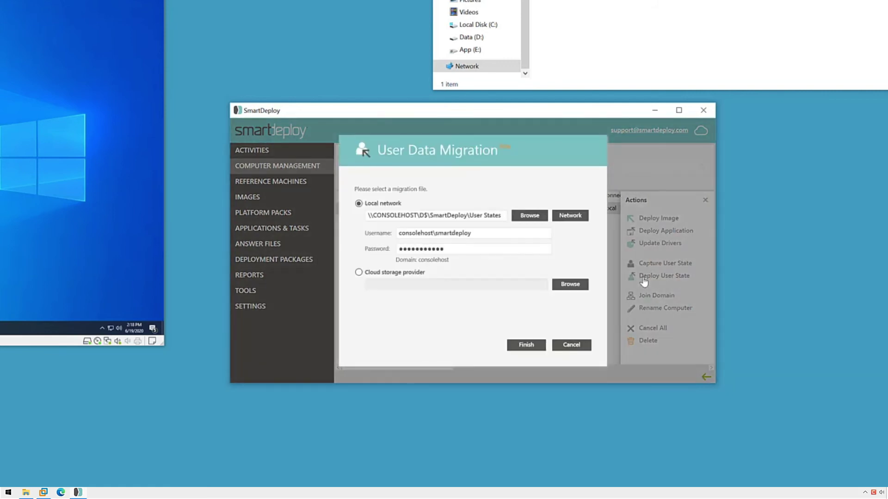
{"action": "left_click", "coordinate": [469, 216]}
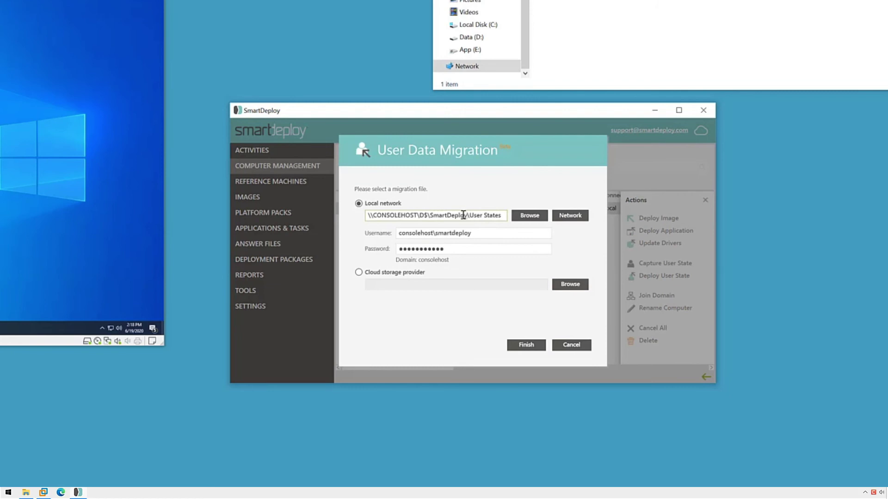
{"action": "key", "text": "ctrl+a"}
{"action": "type", "text": "\\\\CONSOLEHOST\\share\\User States"}
Choose SD01033\USMT\USMT.MIG as the migration file and launch the deployment
{"action": "left_click", "coordinate": [529, 216]}
{"action": "double_click", "coordinate": [377, 196]}
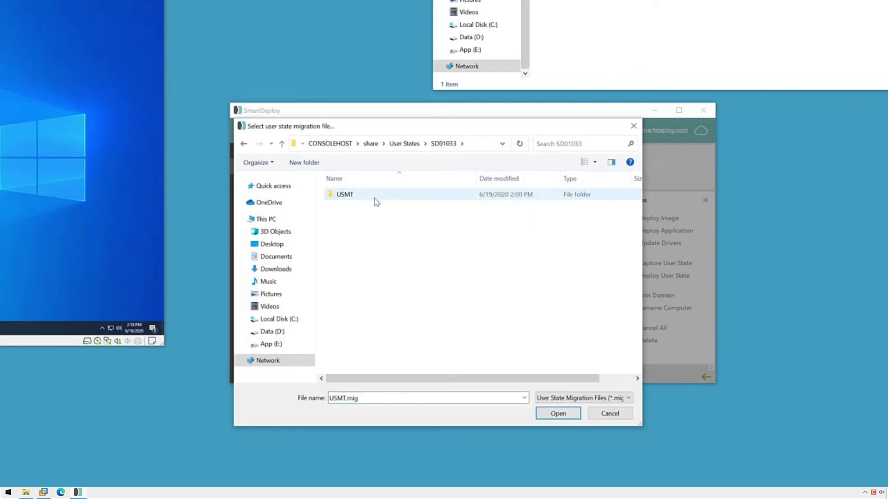
{"action": "double_click", "coordinate": [347, 194]}
{"action": "left_click", "coordinate": [352, 195]}
{"action": "left_click", "coordinate": [555, 413]}
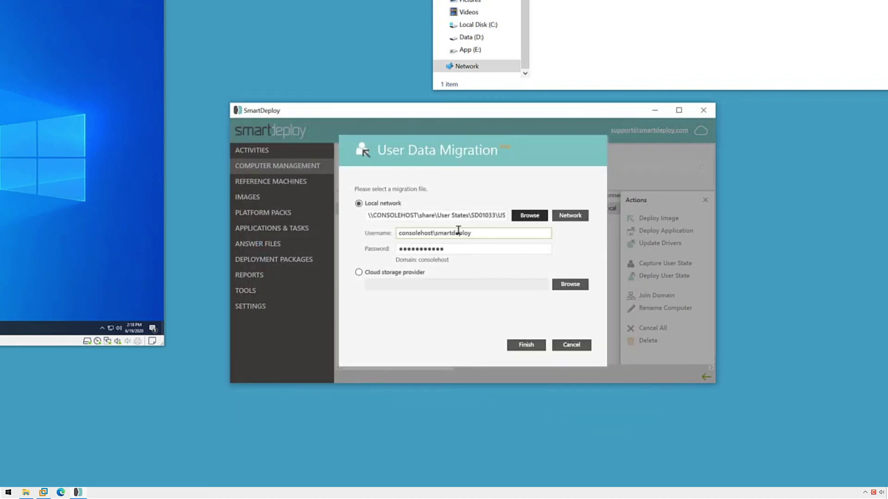
{"action": "left_click", "coordinate": [541, 347]}
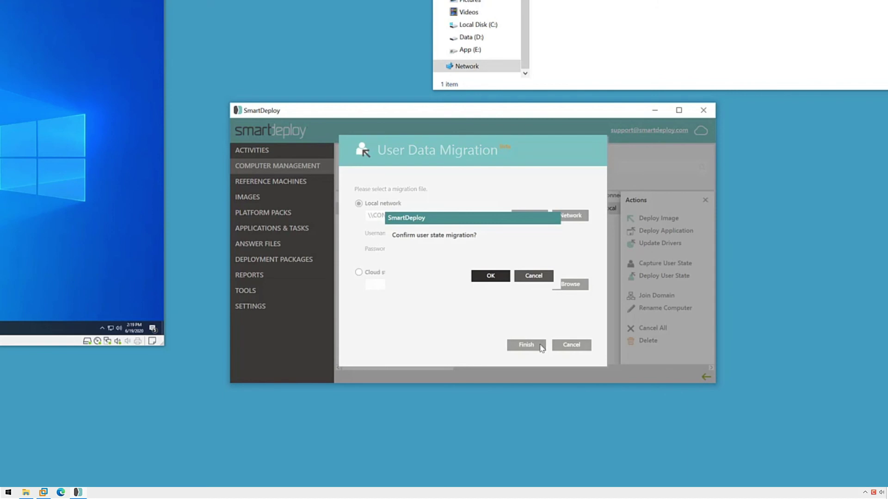
Confirm the user state migration so the restore to SD01033 completes
{"action": "left_click", "coordinate": [504, 279]}
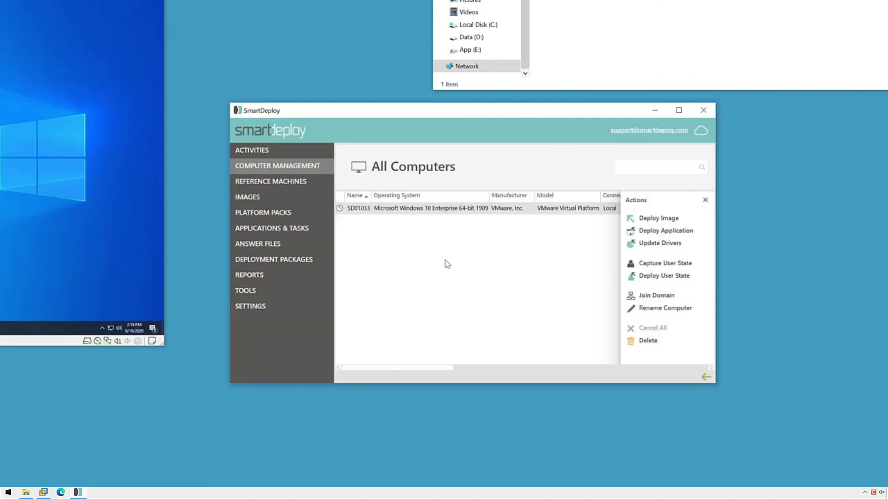